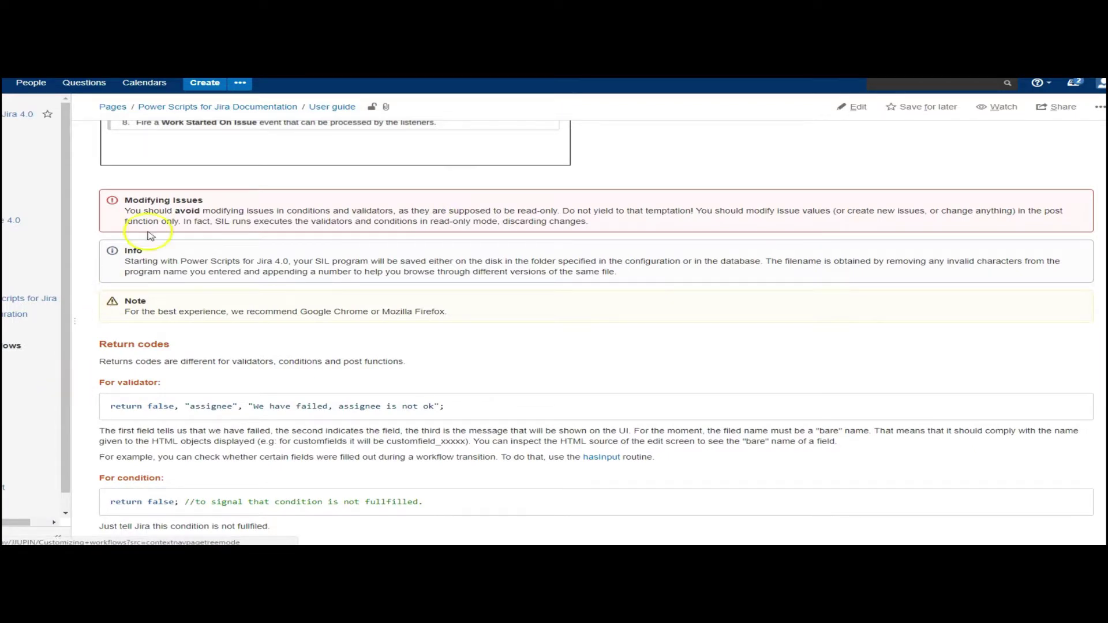
{"action": "scroll", "coordinate": [180, 254], "scroll_direction": "up", "scroll_amount": 3}
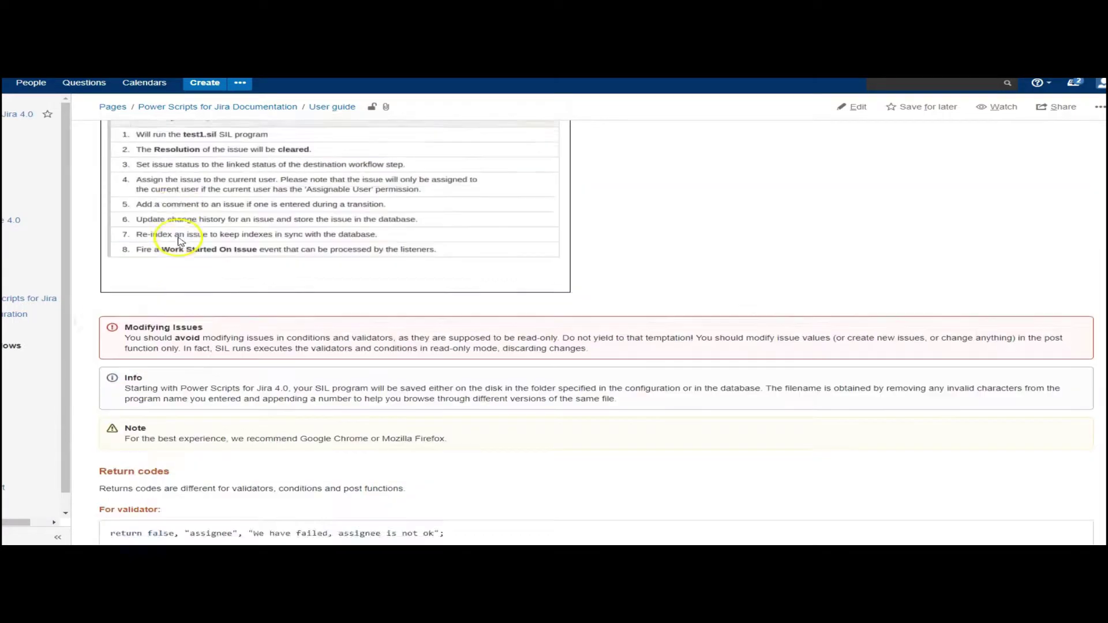
{"action": "scroll", "coordinate": [179, 242], "scroll_direction": "down", "scroll_amount": 3}
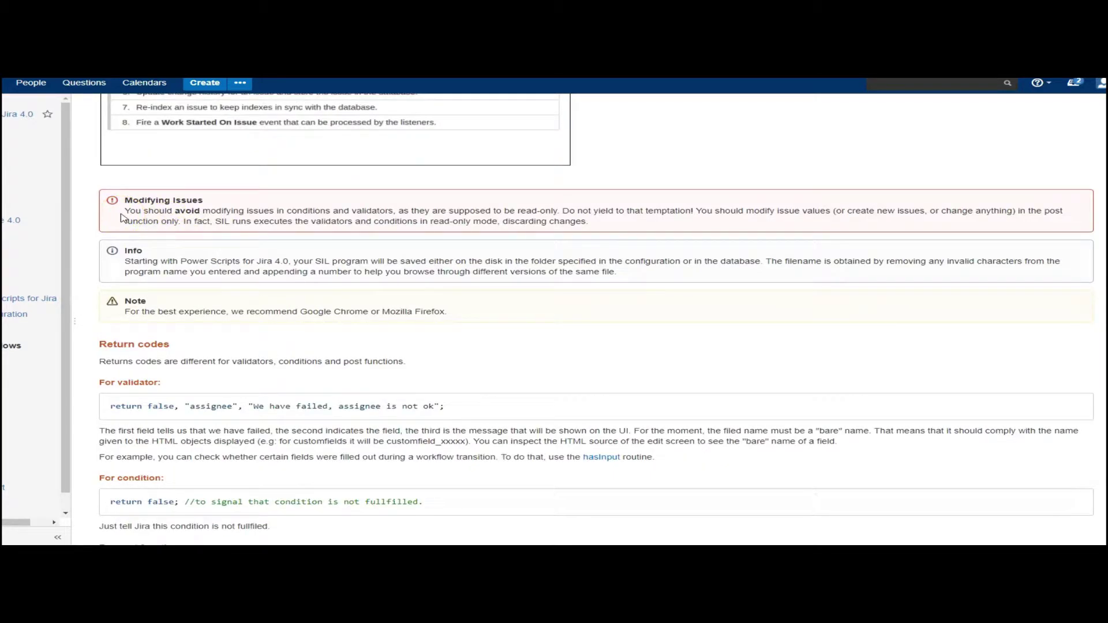
{"action": "left_click_drag", "start_coordinate": [562, 211], "coordinate": [690, 212]}
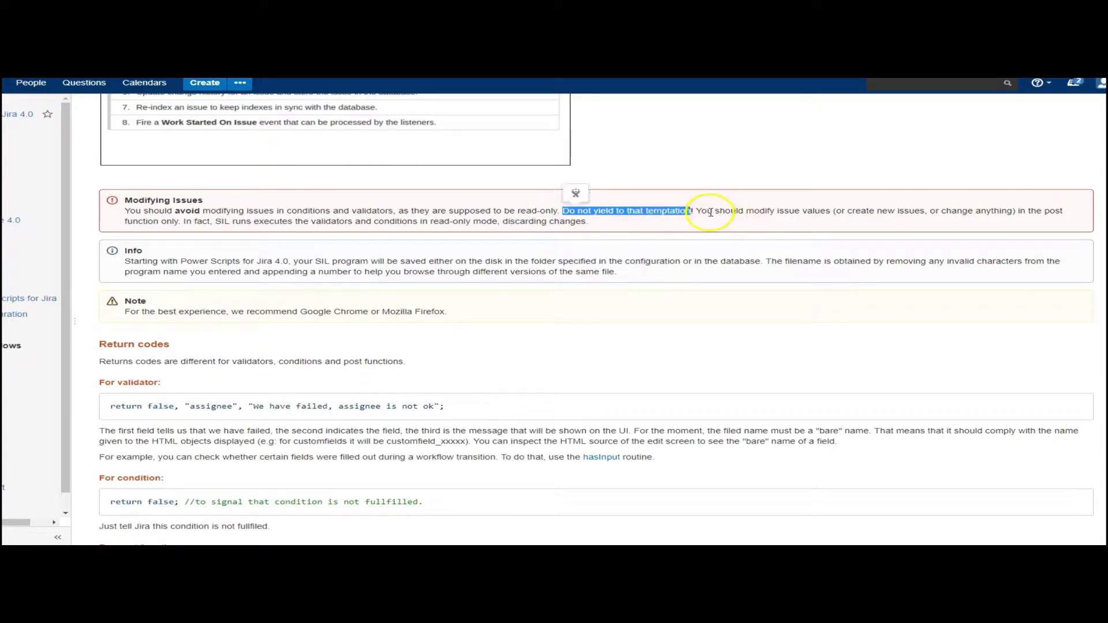
{"action": "left_click_drag", "start_coordinate": [713, 212], "coordinate": [859, 212]}
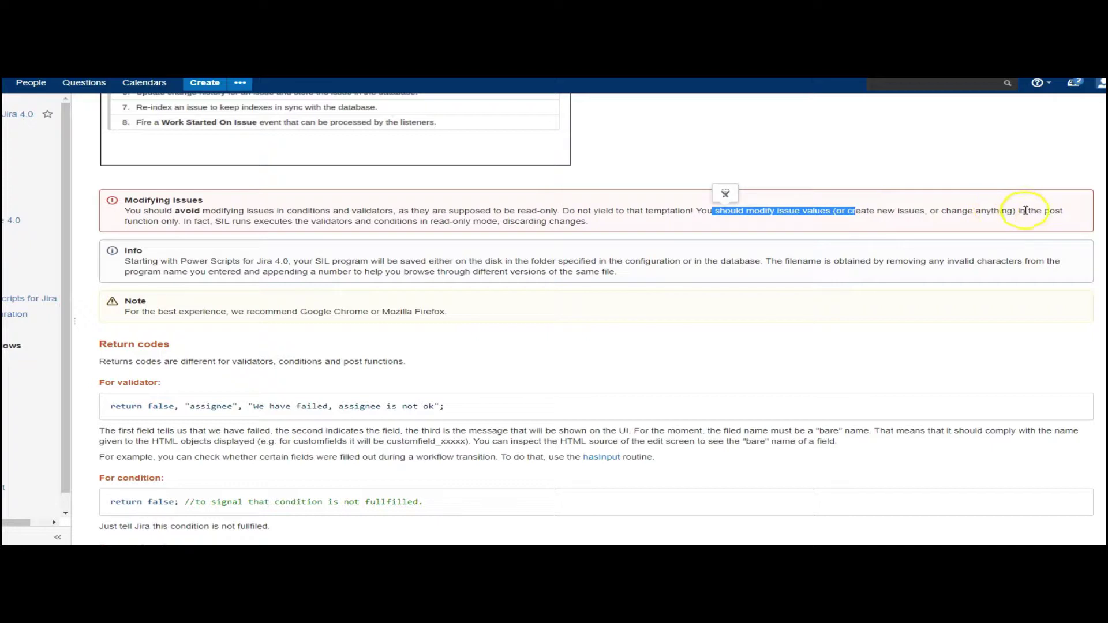
{"action": "left_click", "coordinate": [146, 220]}
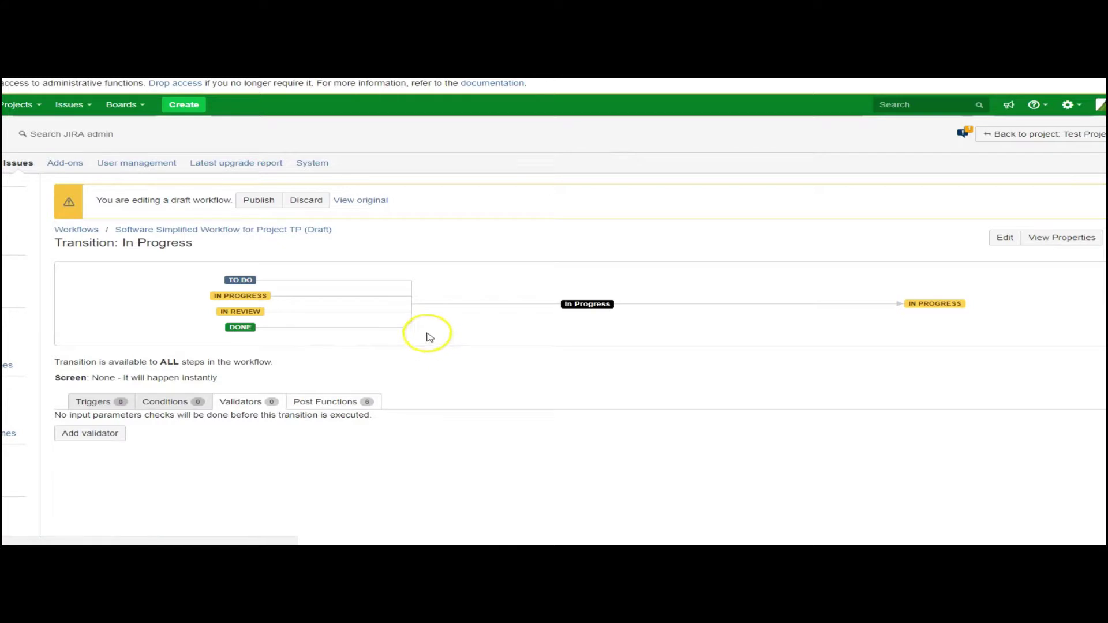
- Scroll through the In Progress transition's six post functions, down to the issue event (eventTypeId 13)
{"action": "scroll", "coordinate": [420, 322], "scroll_direction": "down", "scroll_amount": 3}
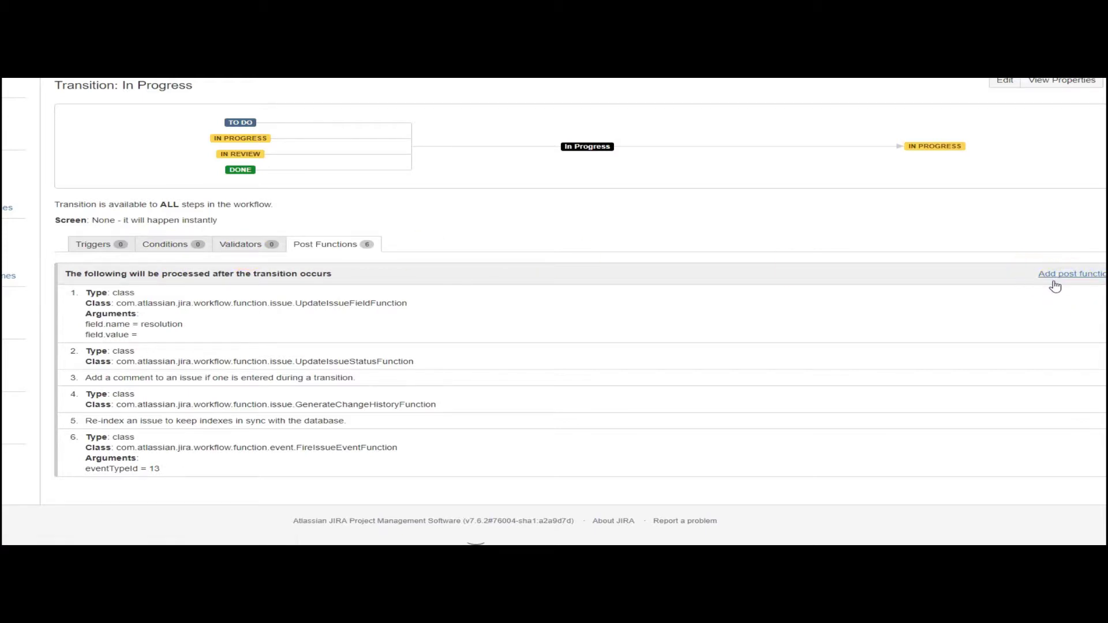
- Add a new post function to the In Progress transition and choose SIL Post-function
{"action": "left_click", "coordinate": [1052, 282]}
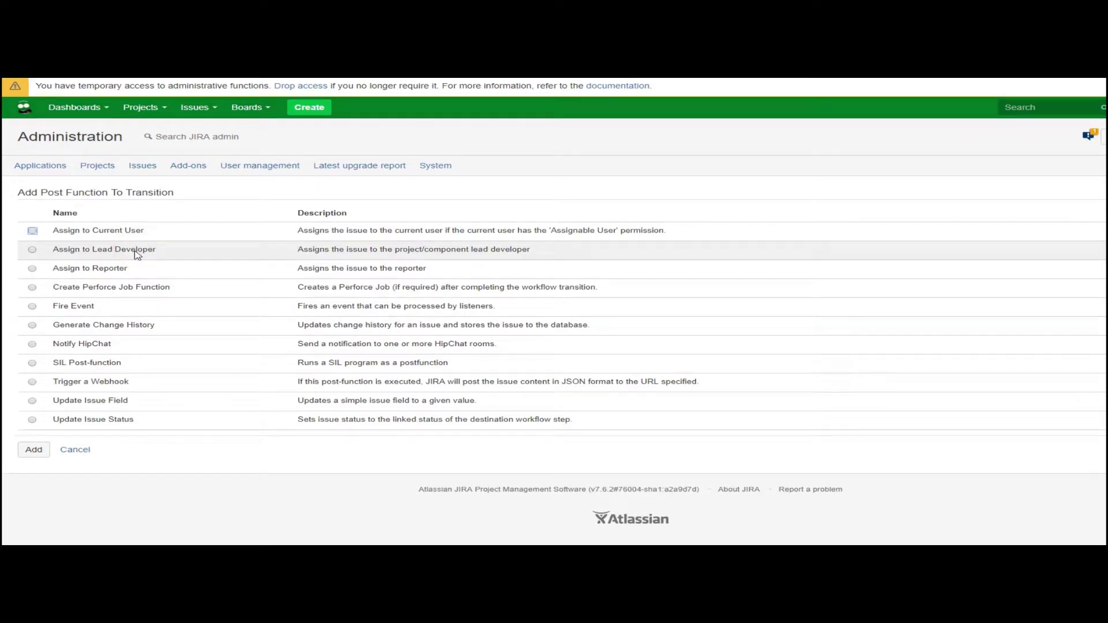
{"action": "left_click", "coordinate": [76, 364]}
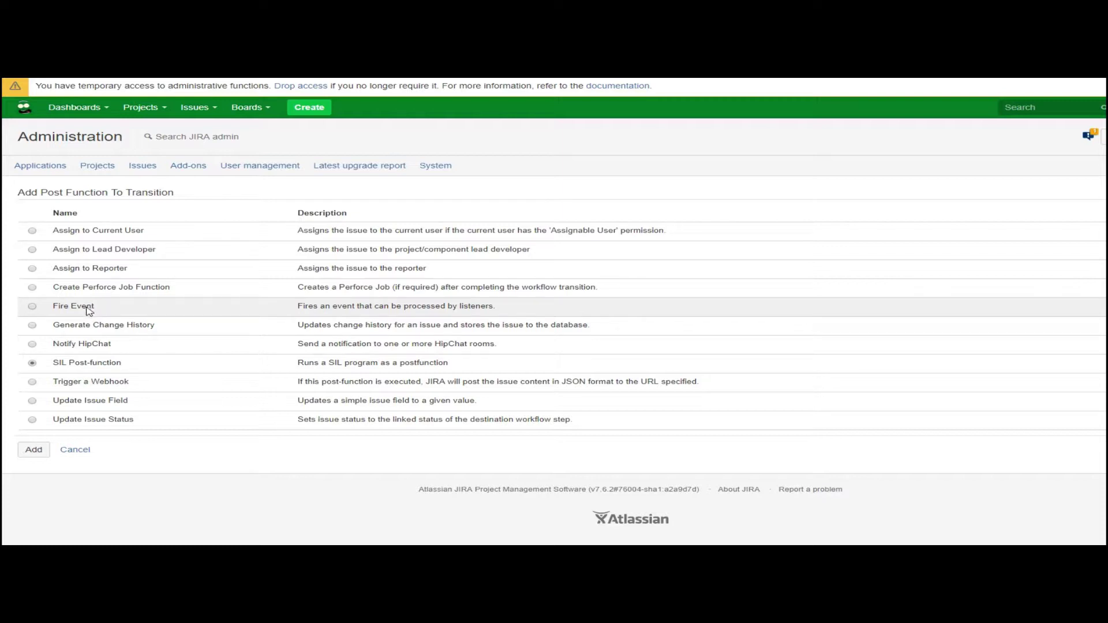
- Confirm SIL Post-function as the type and add it to the transition
{"action": "left_click", "coordinate": [85, 311]}
{"action": "left_click", "coordinate": [79, 314]}
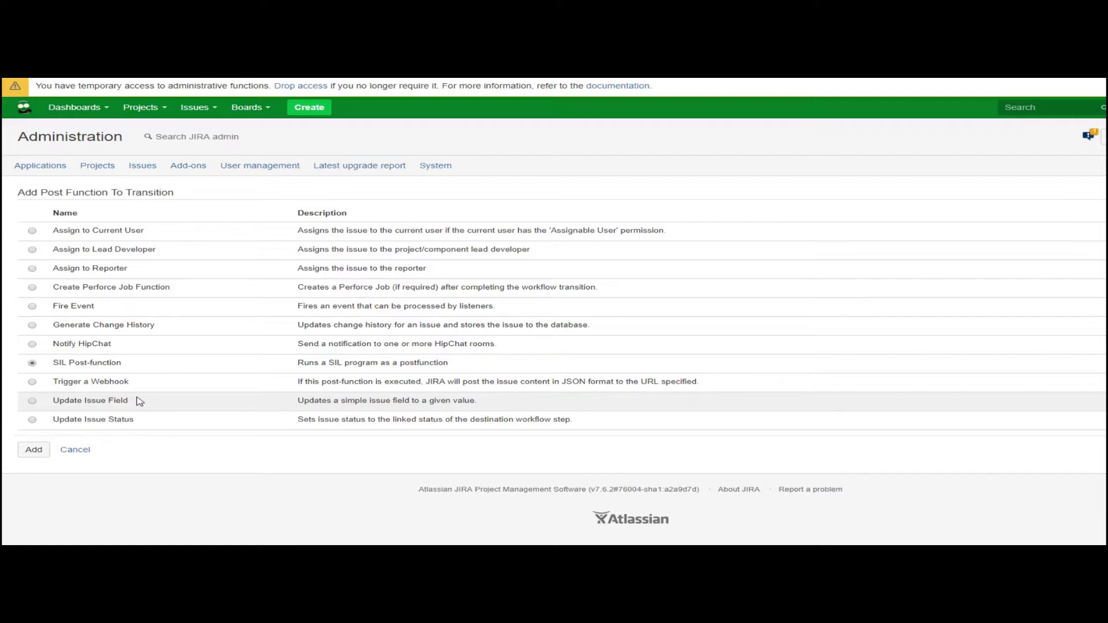
{"action": "left_click", "coordinate": [34, 451]}
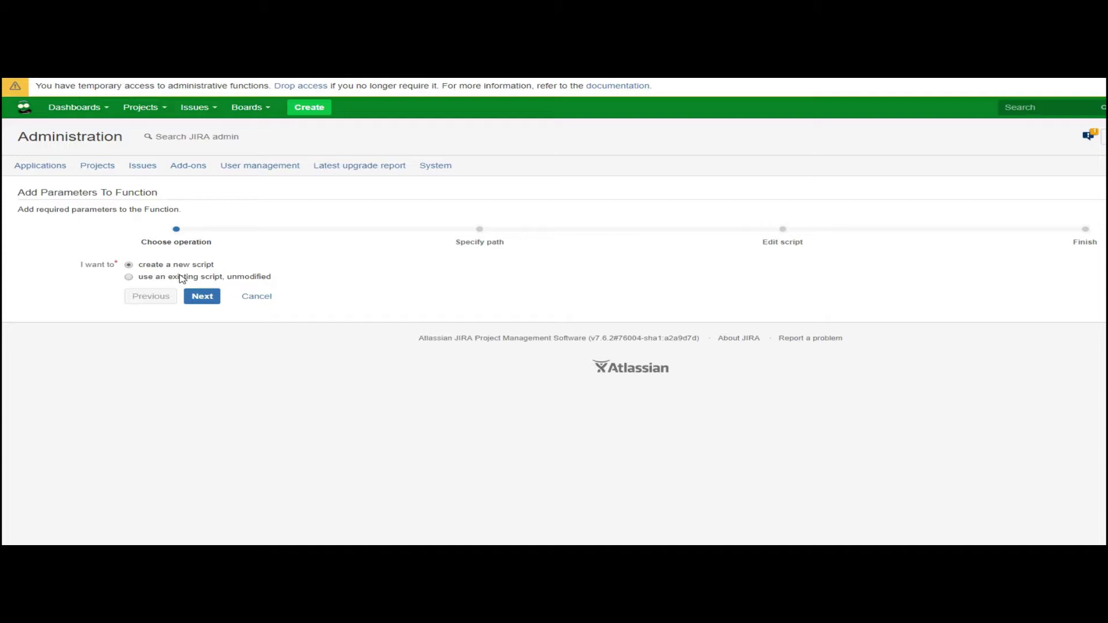
- Reuse the existing silprograms script new_PostFunction.sil unmodified and advance to the Finish step
{"action": "left_click", "coordinate": [181, 277]}
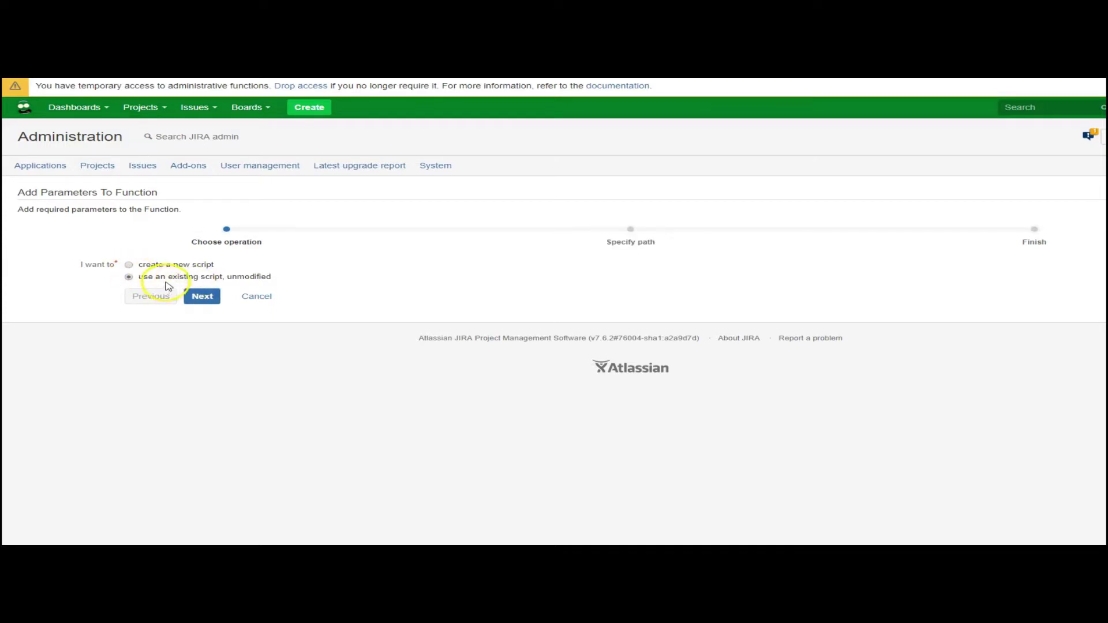
{"action": "left_click", "coordinate": [203, 296]}
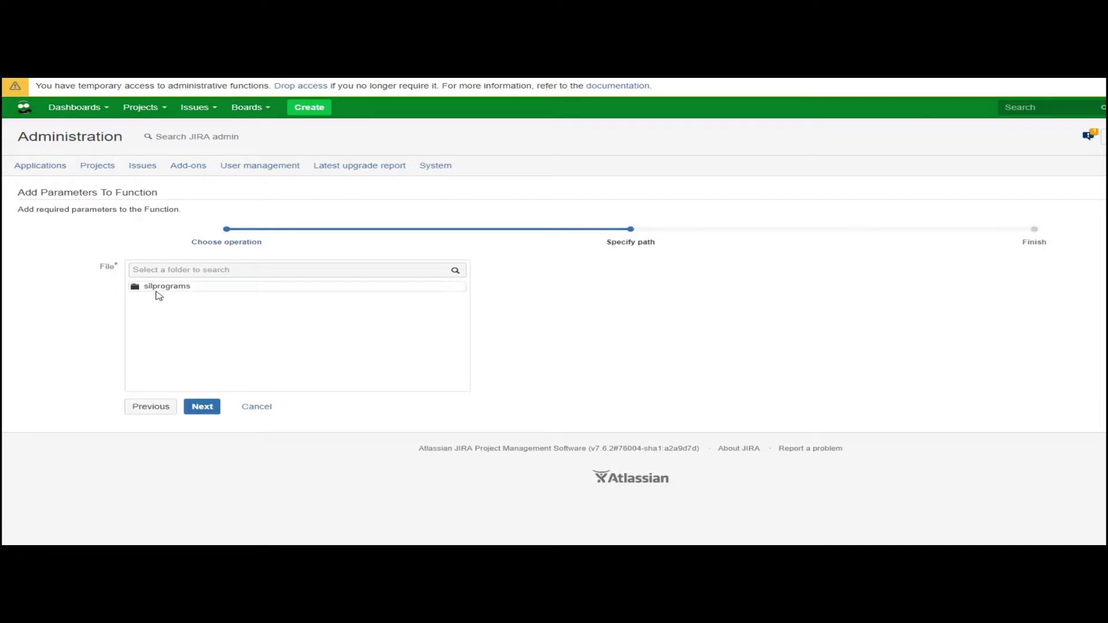
{"action": "left_click", "coordinate": [158, 288]}
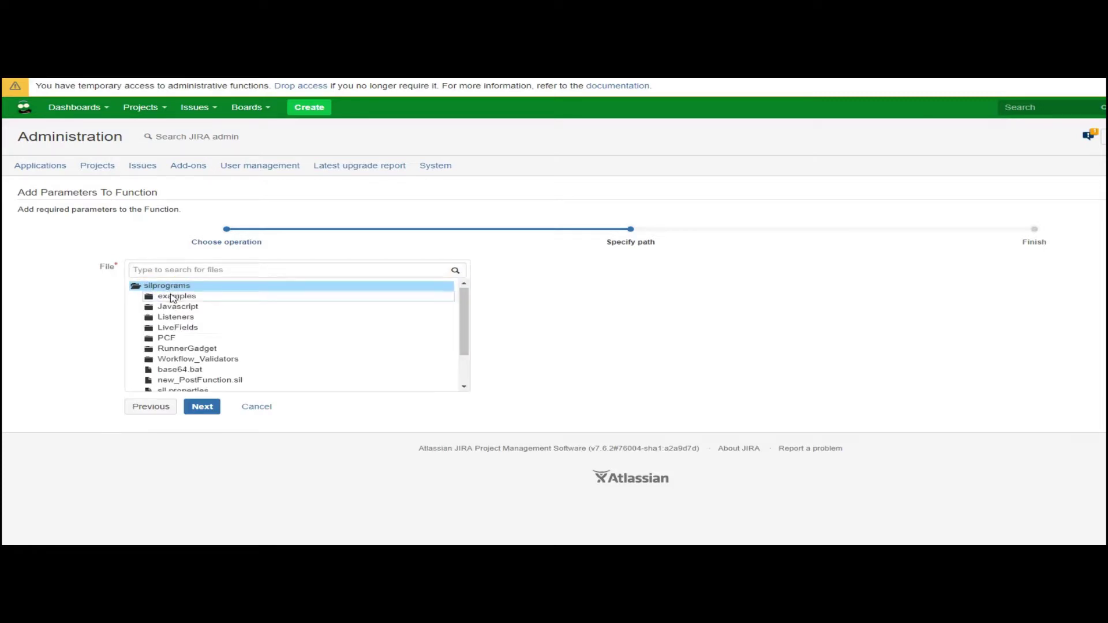
{"action": "scroll", "coordinate": [172, 298], "scroll_direction": "down", "scroll_amount": 2}
{"action": "left_click", "coordinate": [198, 335]}
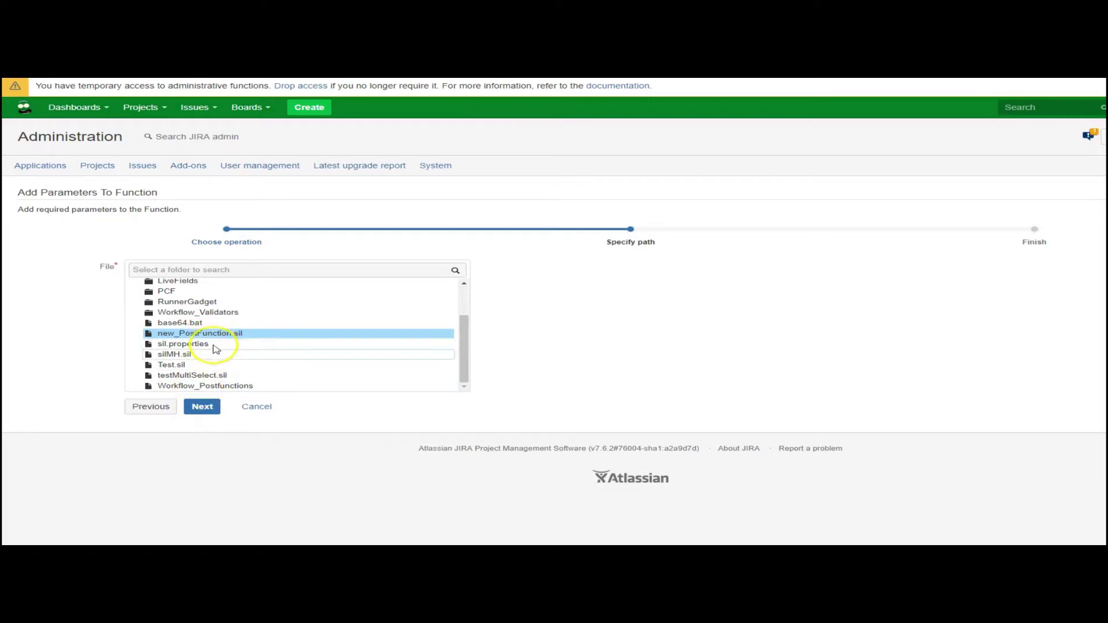
{"action": "left_click", "coordinate": [211, 409]}
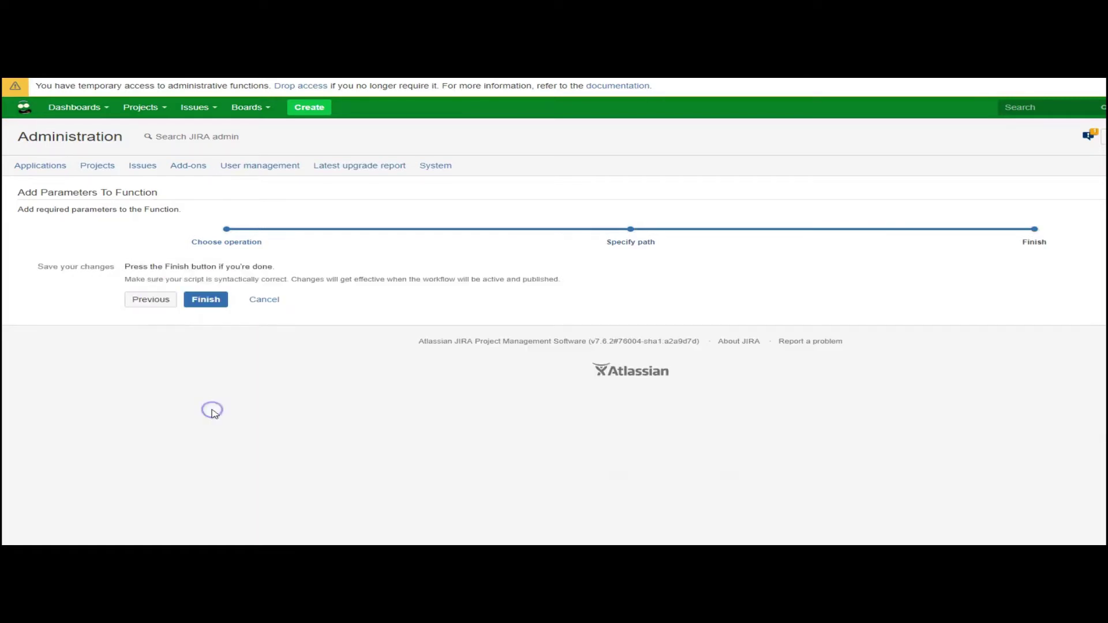
- Save the SIL post-function and move it down to run last, as step 7 after the issue event
{"action": "left_click", "coordinate": [208, 300]}
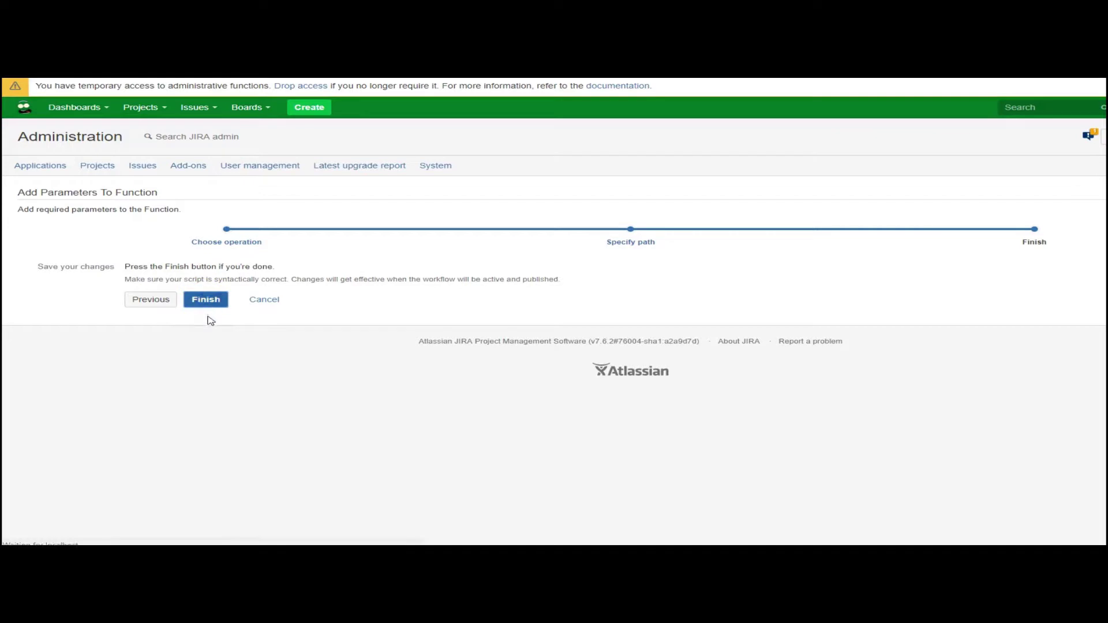
{"action": "scroll", "coordinate": [208, 300], "scroll_direction": "down", "scroll_amount": 3}
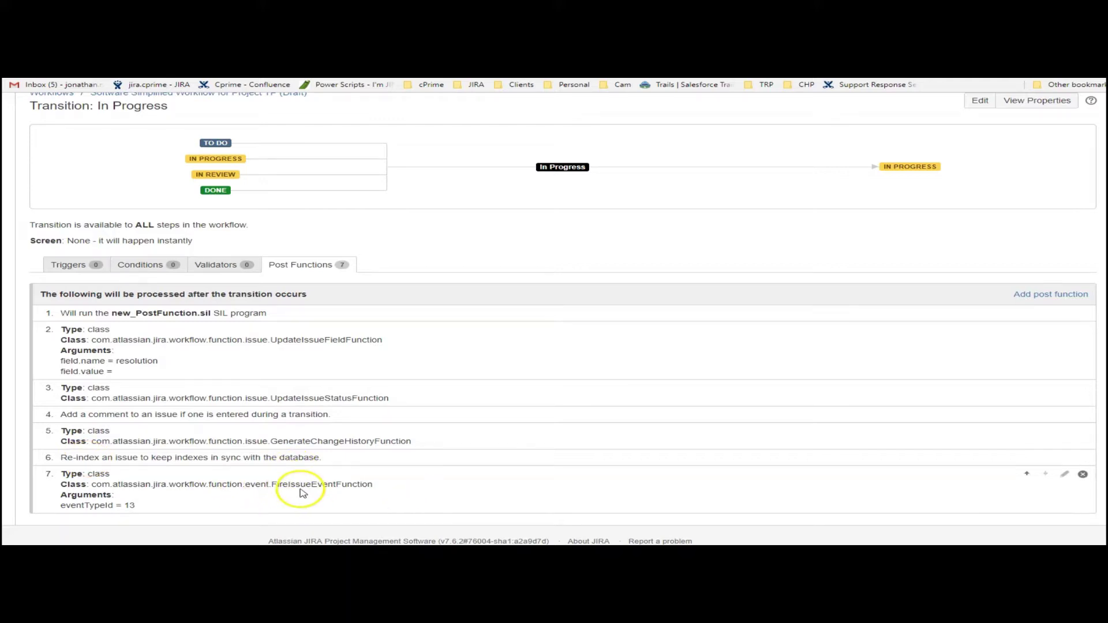
{"action": "left_click", "coordinate": [1045, 313]}
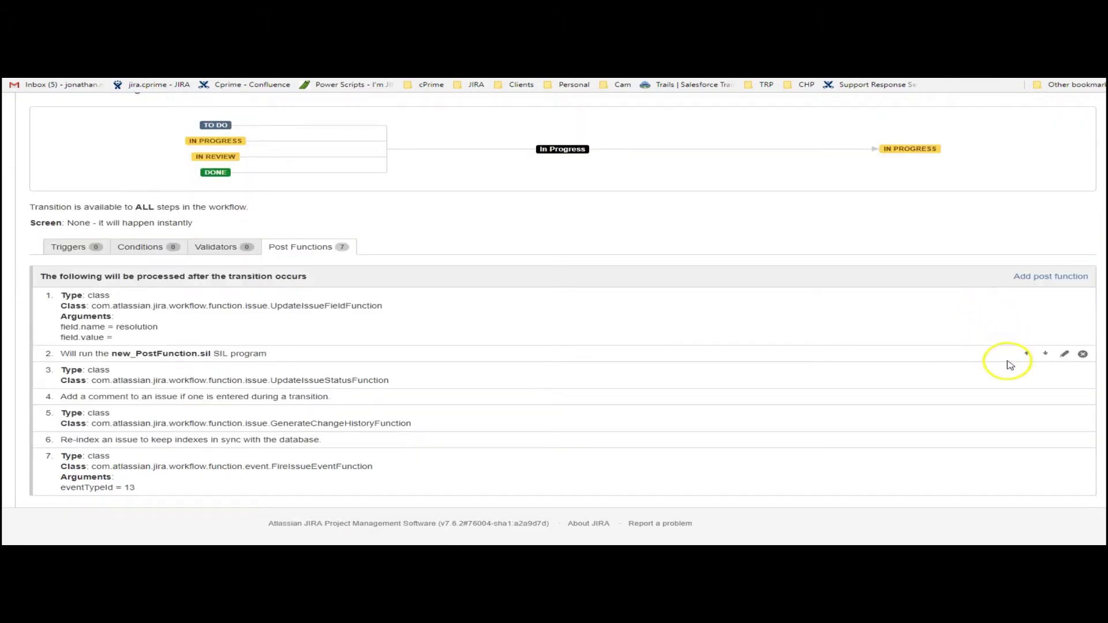
{"action": "left_click", "coordinate": [1045, 354]}
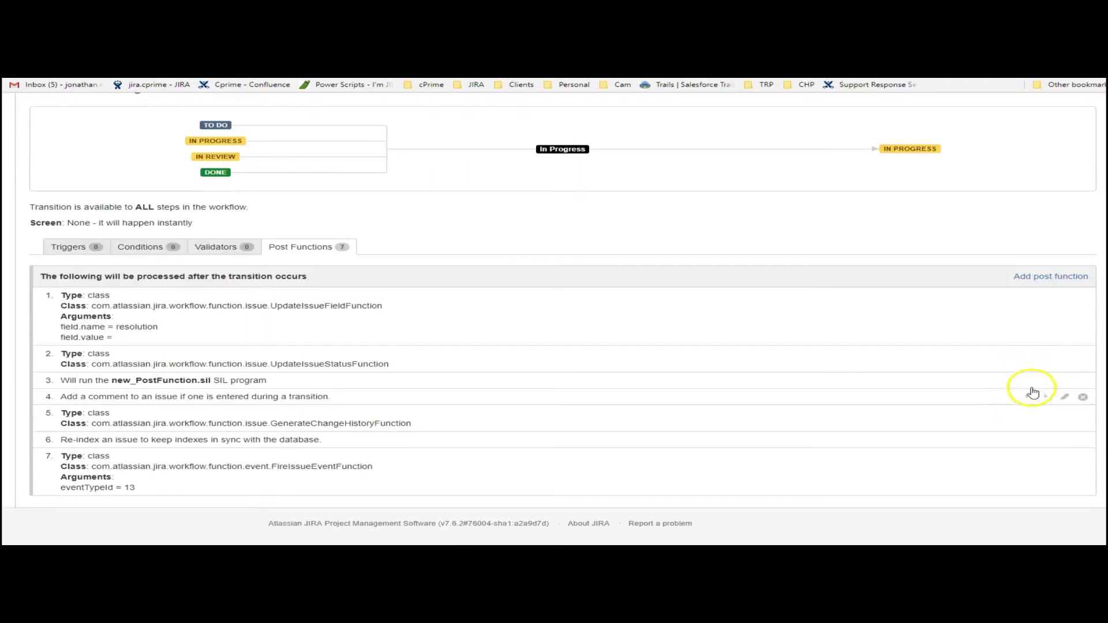
{"action": "left_click", "coordinate": [1045, 381]}
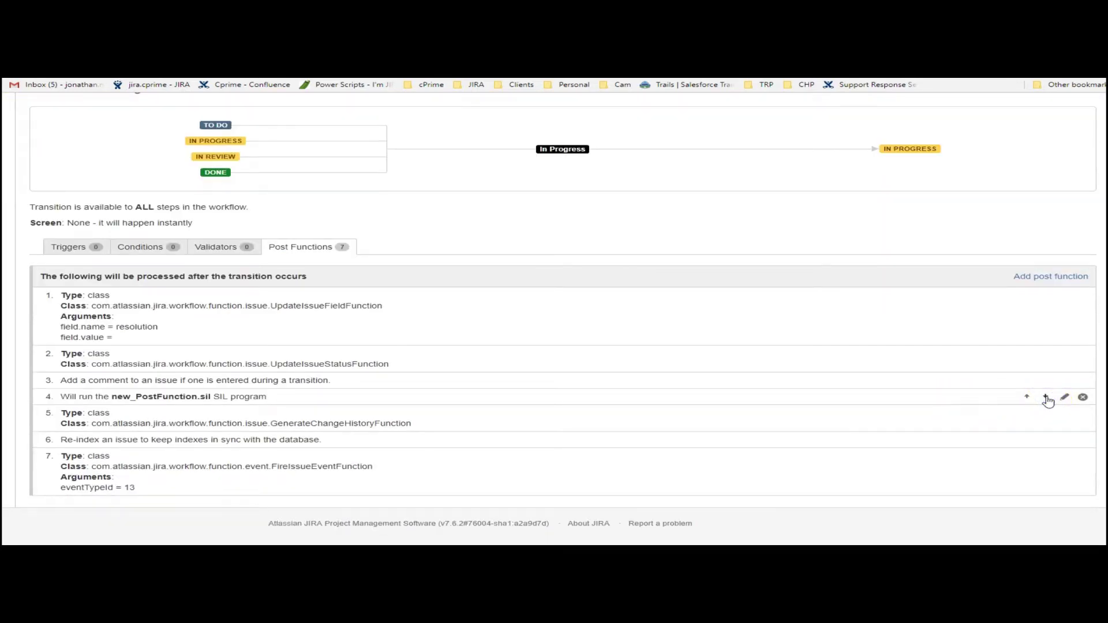
{"action": "left_click", "coordinate": [1045, 398]}
{"action": "left_click", "coordinate": [1010, 398]}
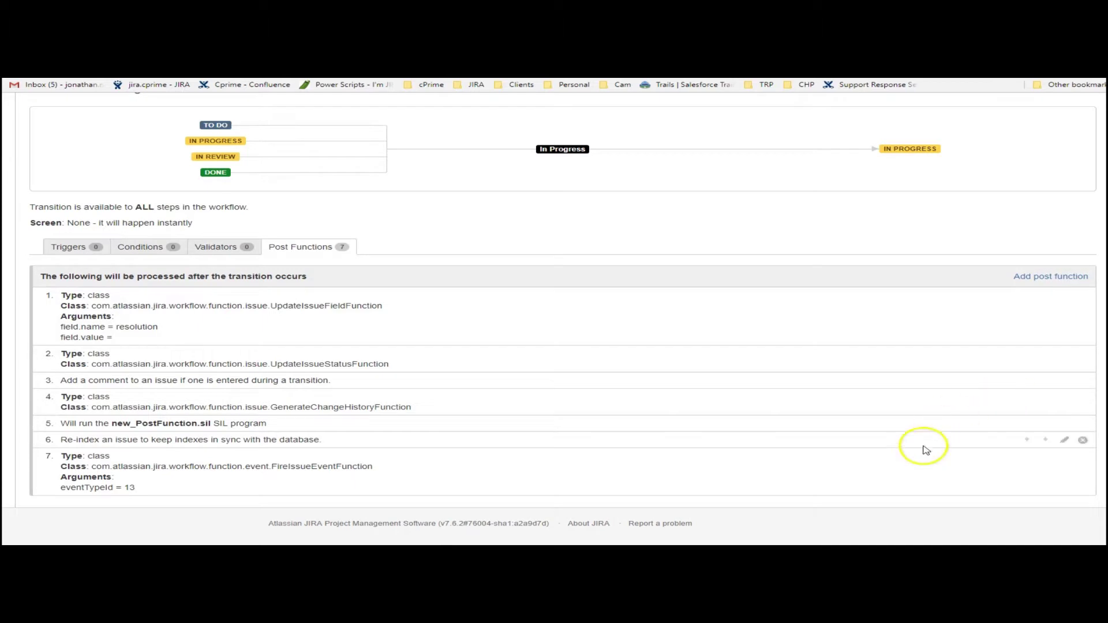
{"action": "left_click", "coordinate": [1048, 429]}
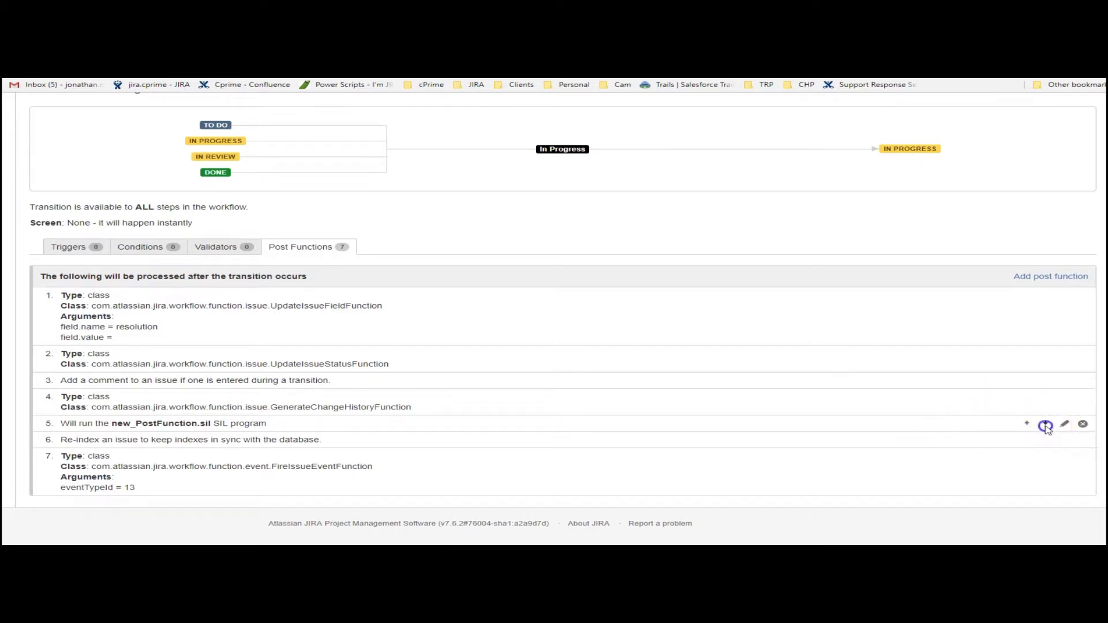
{"action": "scroll", "coordinate": [1046, 434], "scroll_direction": "down", "scroll_amount": 3}
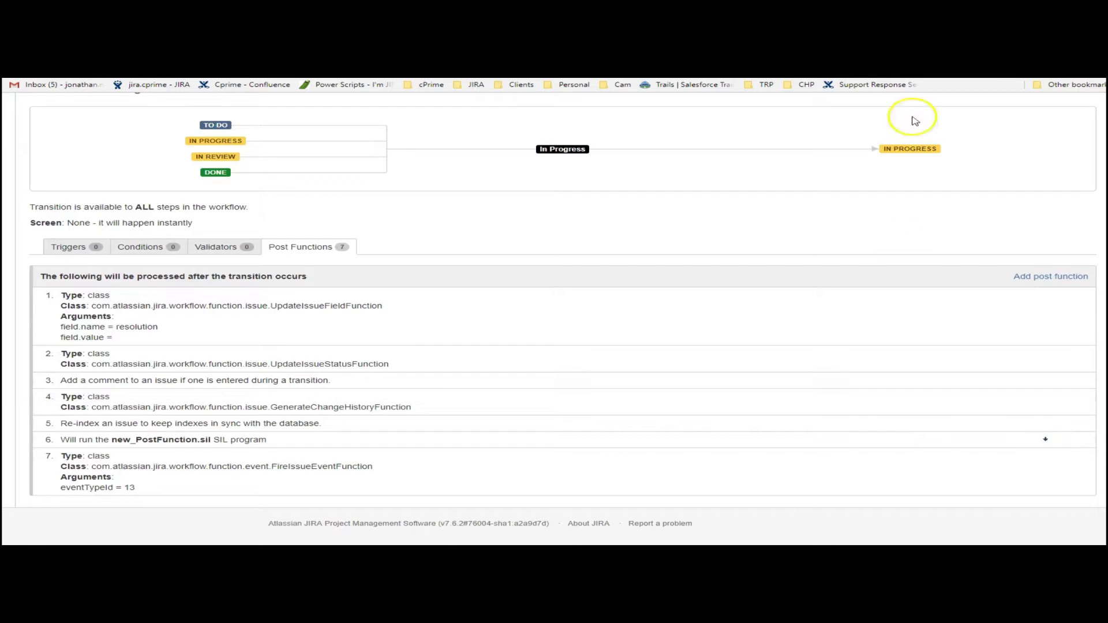
{"action": "left_click", "coordinate": [1045, 439]}
{"action": "scroll", "coordinate": [613, 457], "scroll_direction": "down", "scroll_amount": 3}
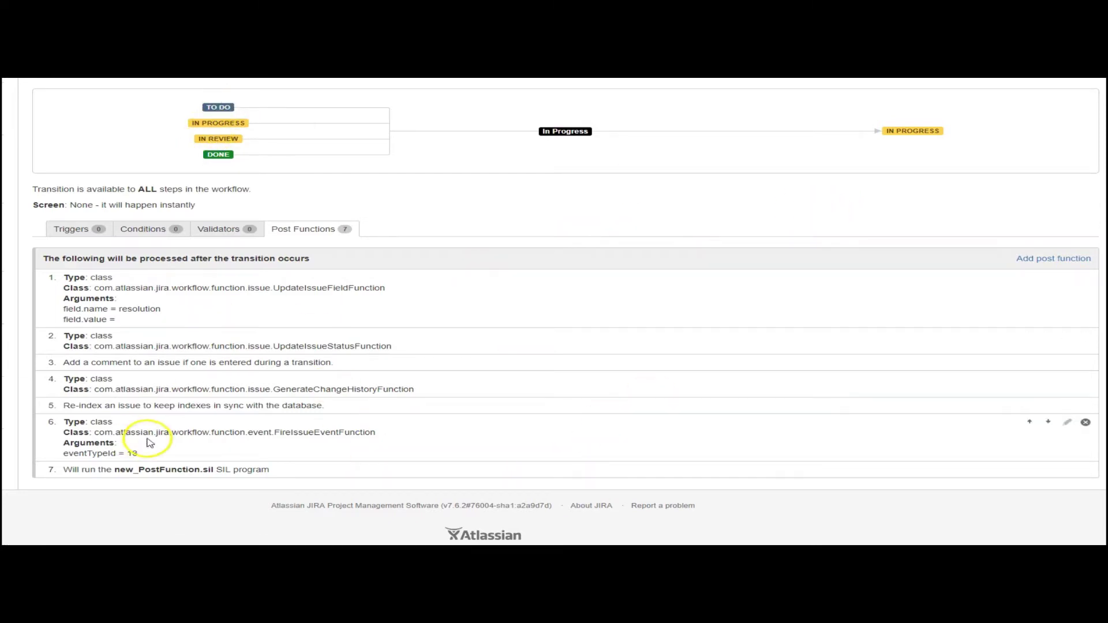
- Publish the draft Project TP workflow, answering No to saving a backup copy
{"action": "scroll", "coordinate": [267, 408], "scroll_direction": "up", "scroll_amount": 2}
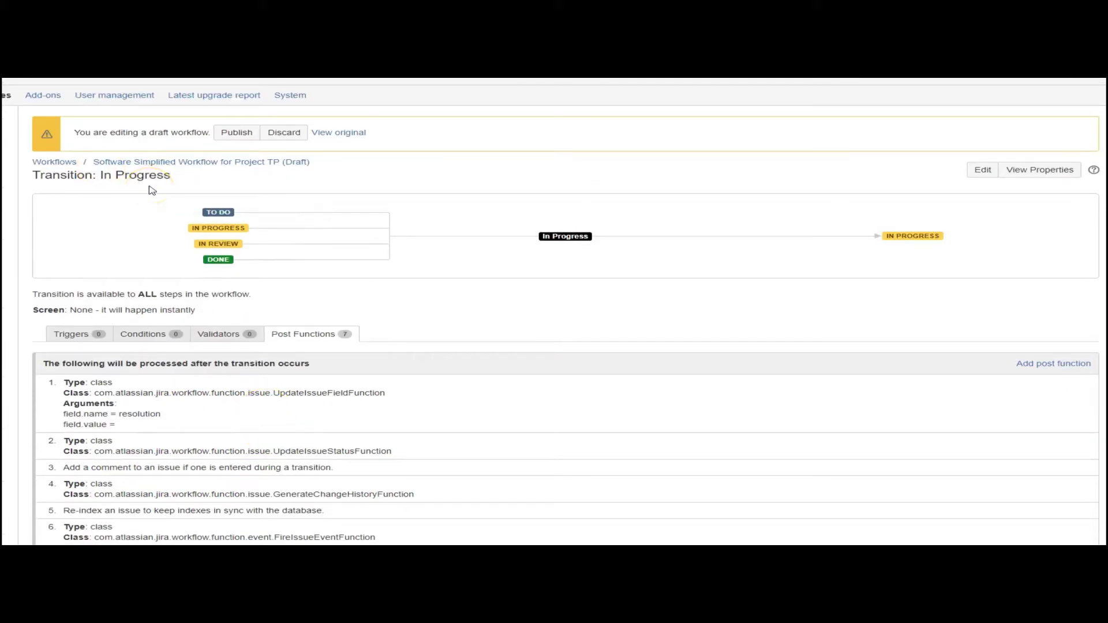
{"action": "left_click", "coordinate": [231, 132]}
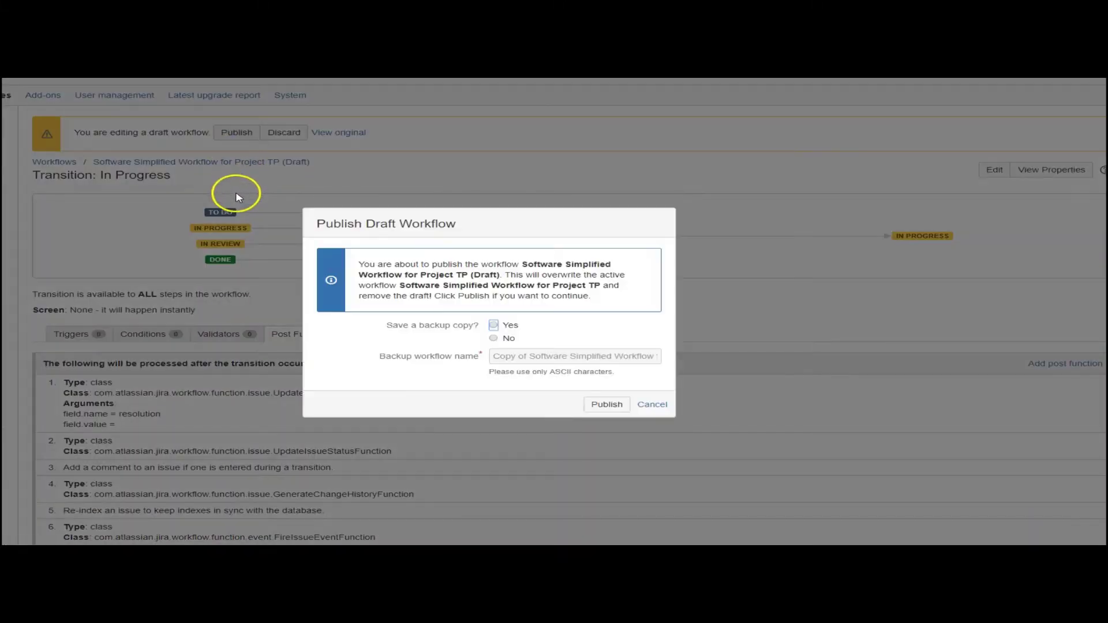
{"action": "left_click", "coordinate": [493, 338]}
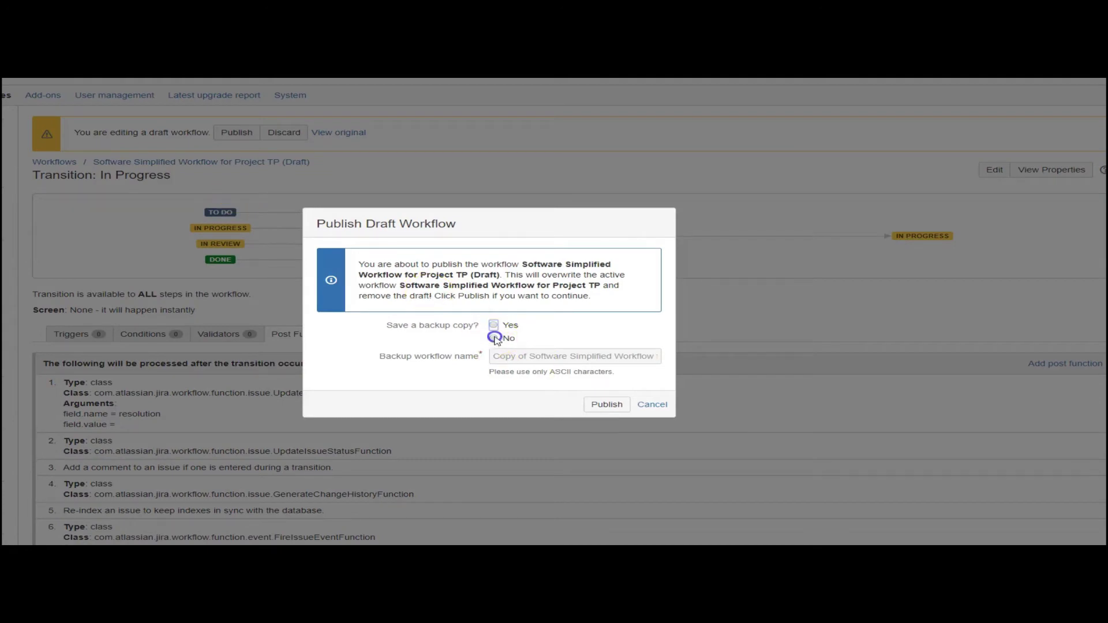
{"action": "left_click", "coordinate": [623, 404]}
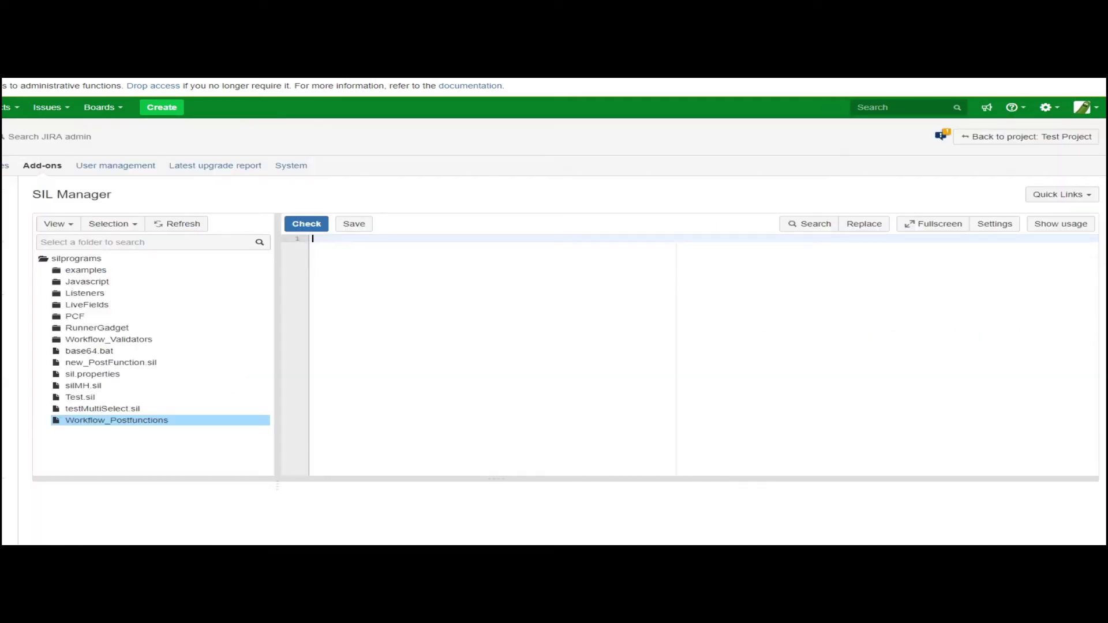
- Open new_PostFunction.sil in the SIL Manager editor with the cursor at line 1
{"action": "left_click", "coordinate": [115, 362]}
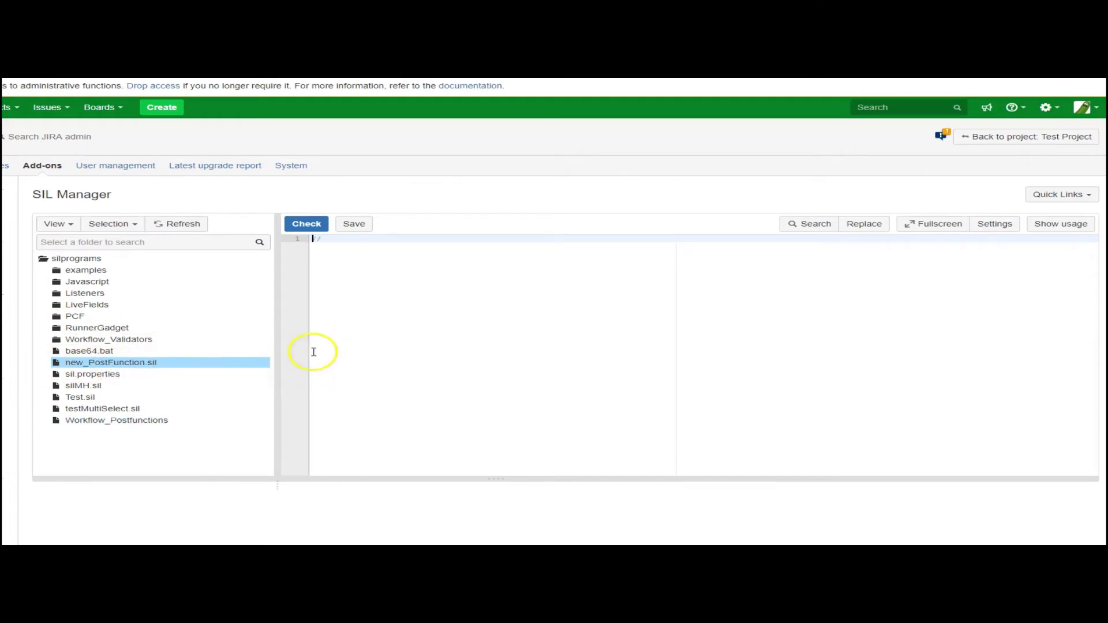
{"action": "left_click", "coordinate": [313, 237]}
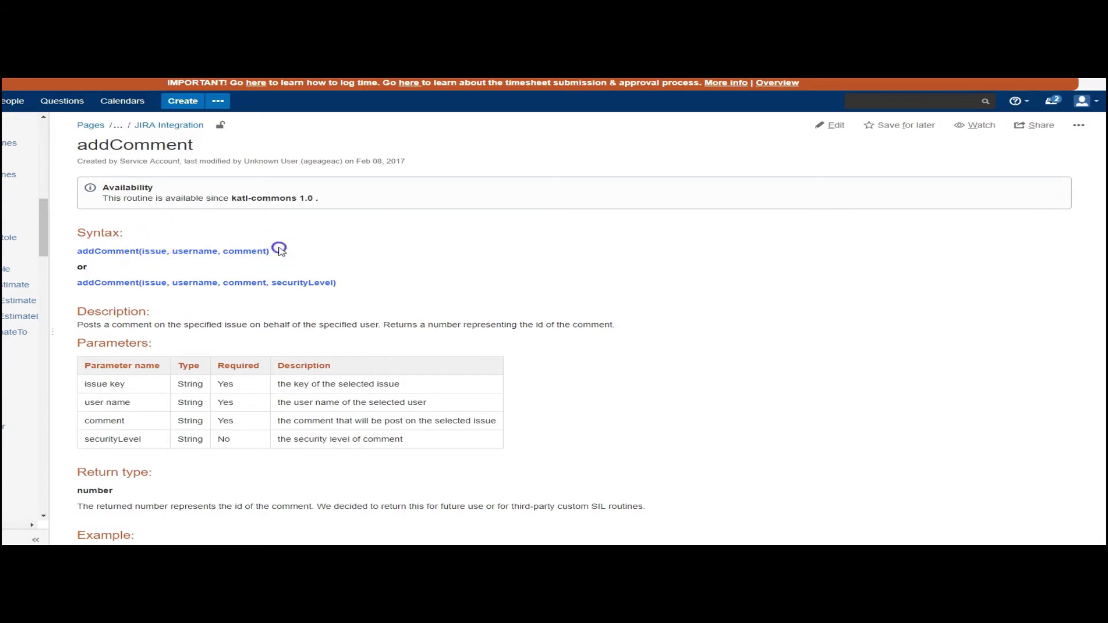
- Select the addComment(issue, username, comment) syntax on the Confluence reference page to copy it
{"action": "left_click_drag", "start_coordinate": [272, 251], "coordinate": [76, 253]}
{"action": "key", "text": "ctrl+c"}
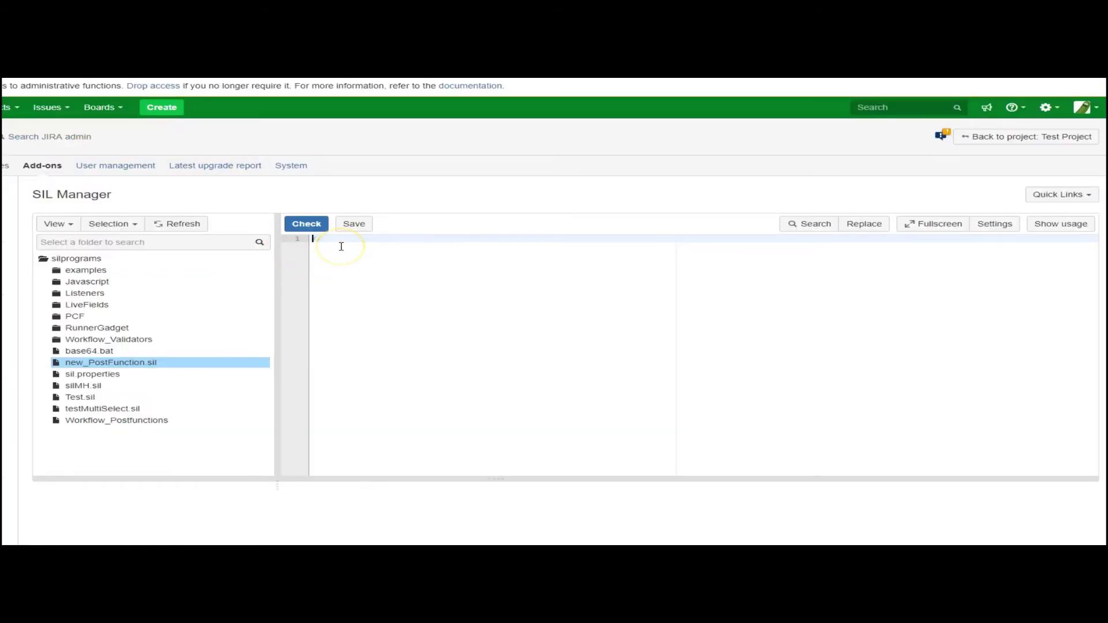
- Paste the addComment syntax on a new line and replace its issue argument with key
{"action": "key", "text": "Return"}
{"action": "key", "text": "Return"}
{"action": "key", "text": "ctrl+v"}
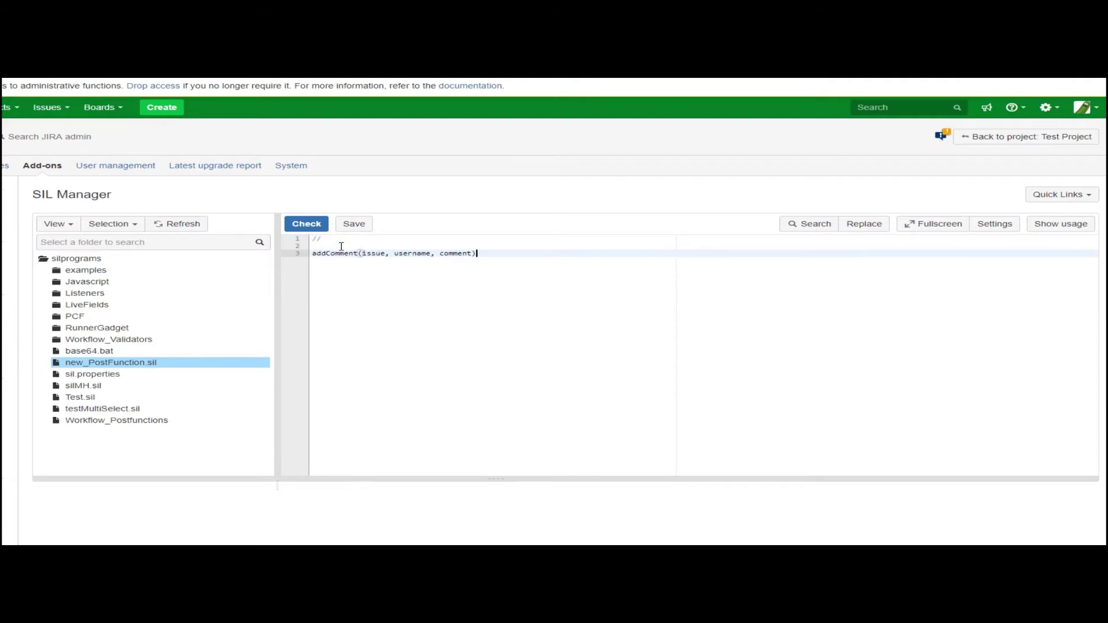
{"action": "left_click", "coordinate": [360, 248]}
{"action": "left_click_drag", "start_coordinate": [362, 253], "coordinate": [385, 252]}
{"action": "type", "text": "key"}
- Set the remaining arguments to currentUser() and "This comment was created with a post function!", end with a semicolon, then check and save
{"action": "left_click_drag", "start_coordinate": [384, 254], "coordinate": [422, 254]}
{"action": "type", "text": "current"}
{"action": "type", "text": "()"}
{"action": "key", "text": "Left"}
{"action": "key", "text": "Left"}
{"action": "type", "text": "User"}
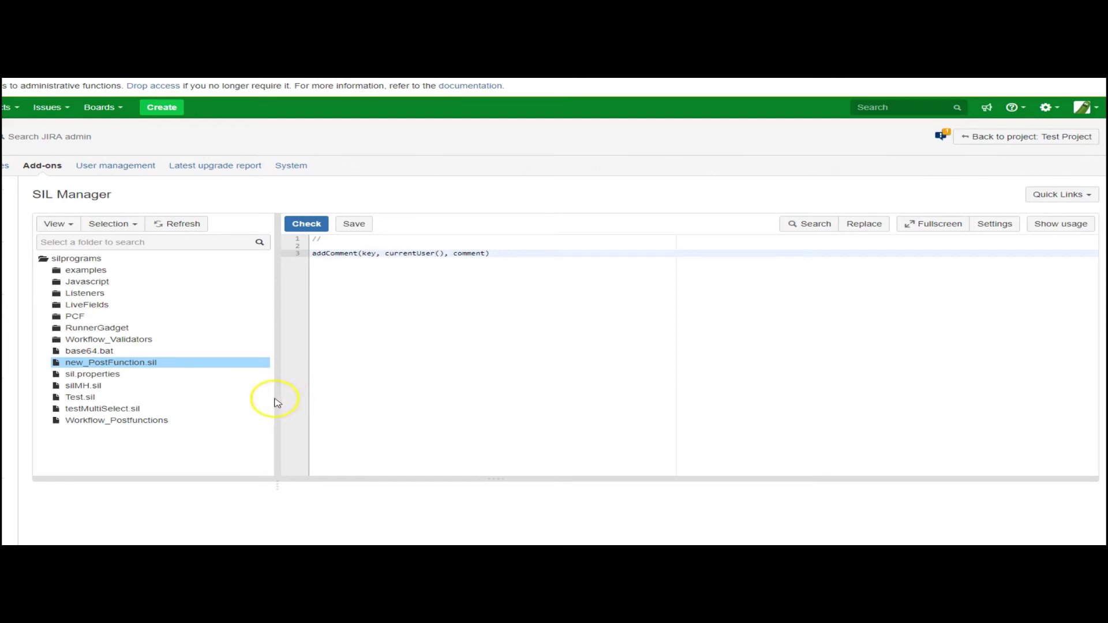
{"action": "left_click_drag", "start_coordinate": [453, 253], "coordinate": [483, 254]}
{"action": "key", "text": "BackSpace"}
{"action": "type", "text": "\""}
{"action": "type", "text": "This commen"}
{"action": "type", "text": "t was created"}
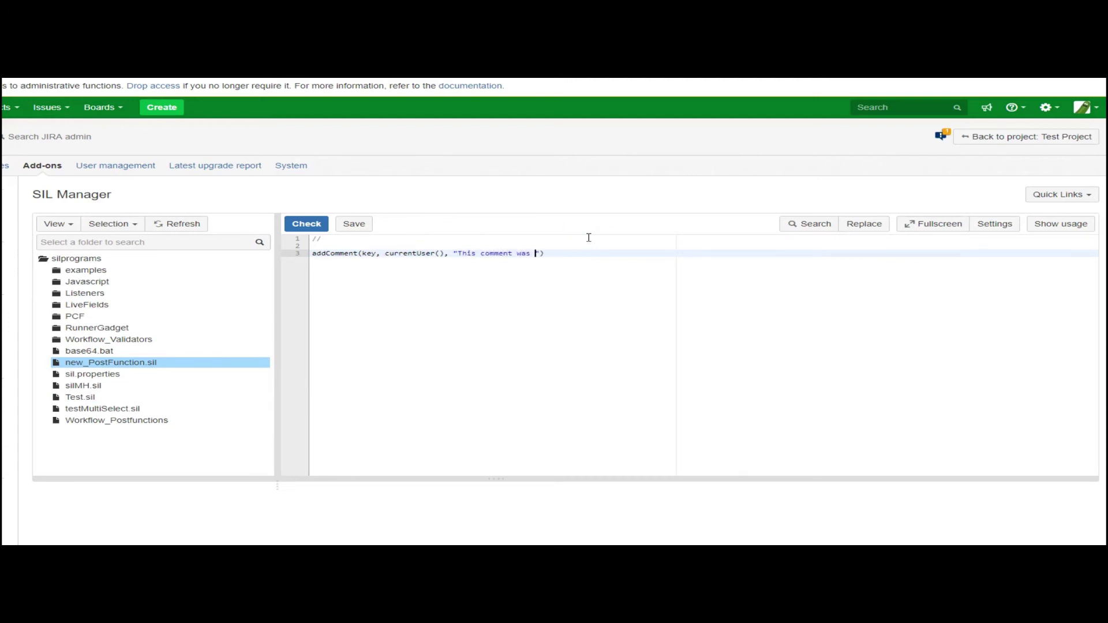
{"action": "type", "text": " with a post"}
{"action": "type", "text": " function"}
{"action": "type", "text": "!"}
{"action": "key", "text": "End"}
{"action": "type", "text": ";"}
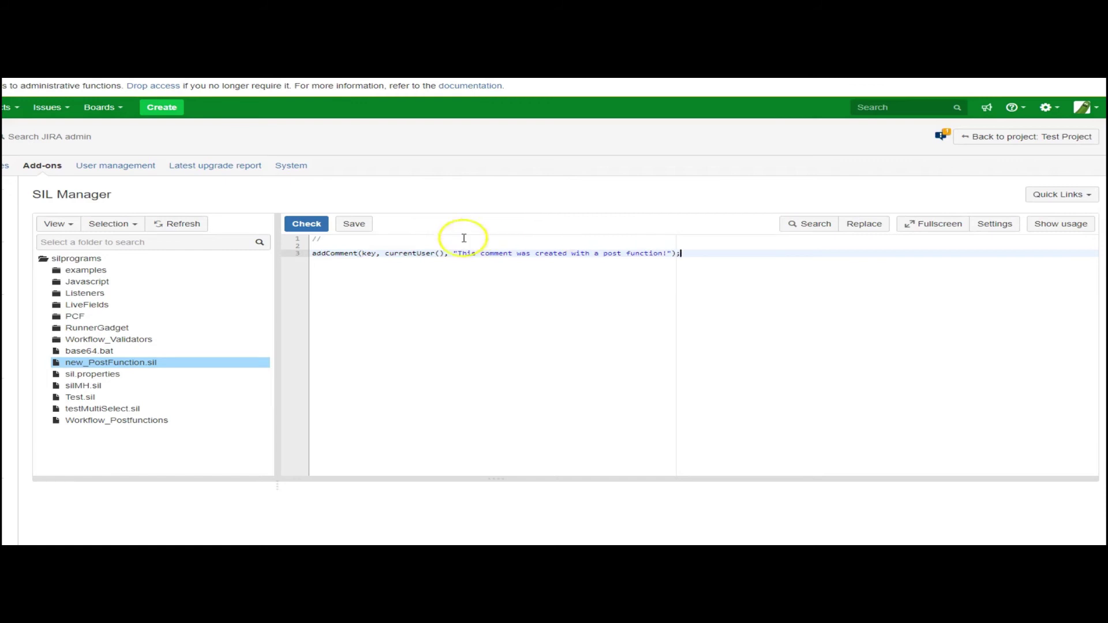
{"action": "left_click", "coordinate": [310, 227]}
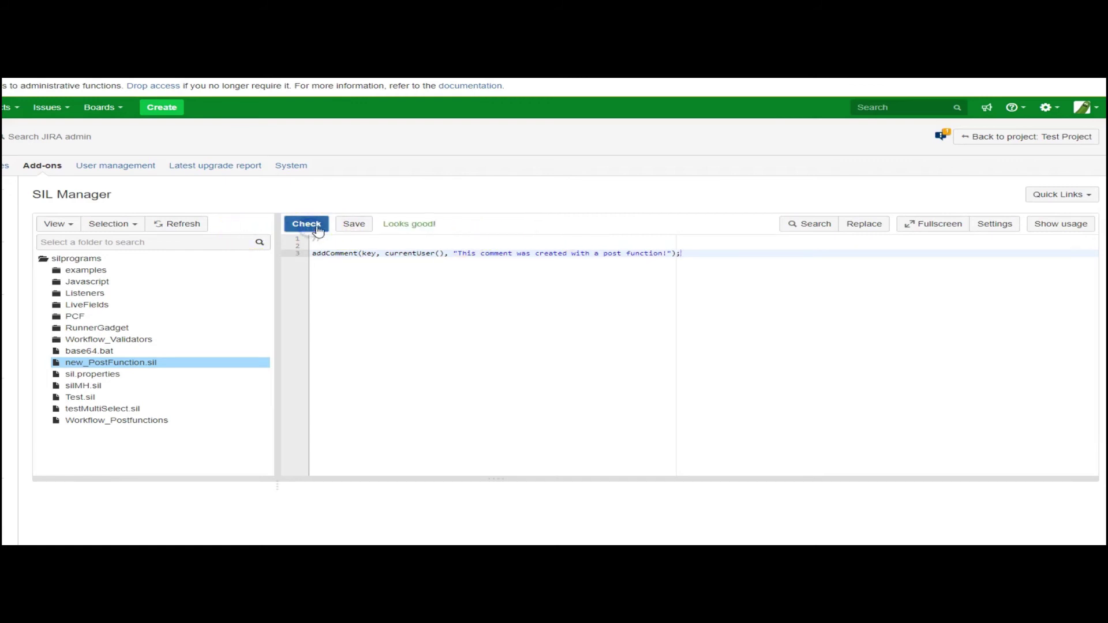
{"action": "left_click", "coordinate": [352, 226]}
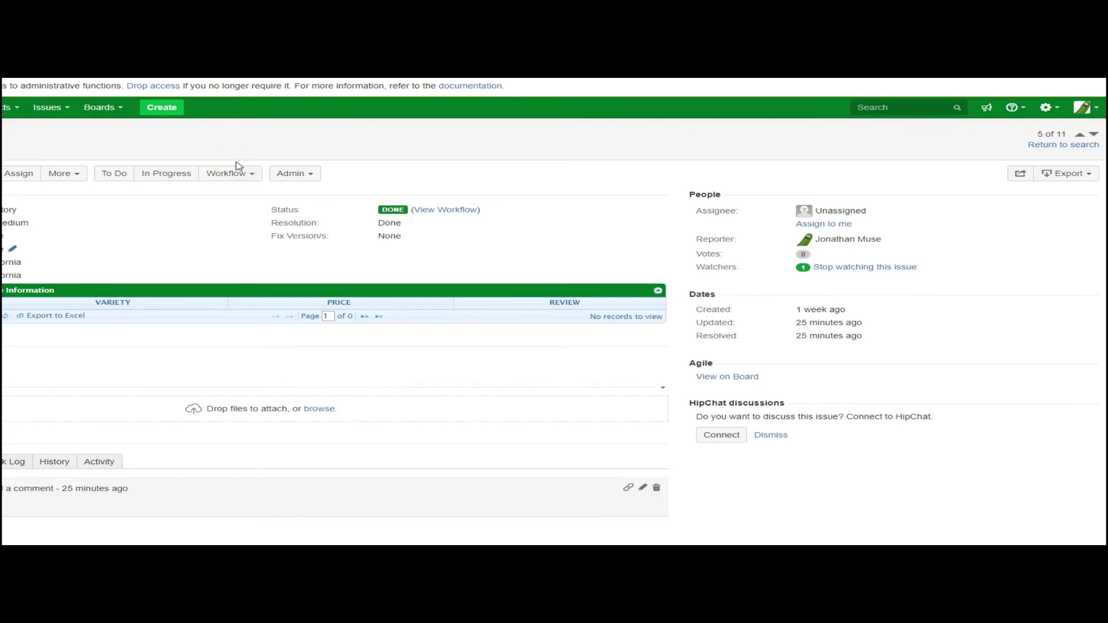
- Transition issue TP-50 to In Progress to trigger the automatic comment
{"action": "scroll", "coordinate": [230, 233], "scroll_direction": "down", "scroll_amount": 1}
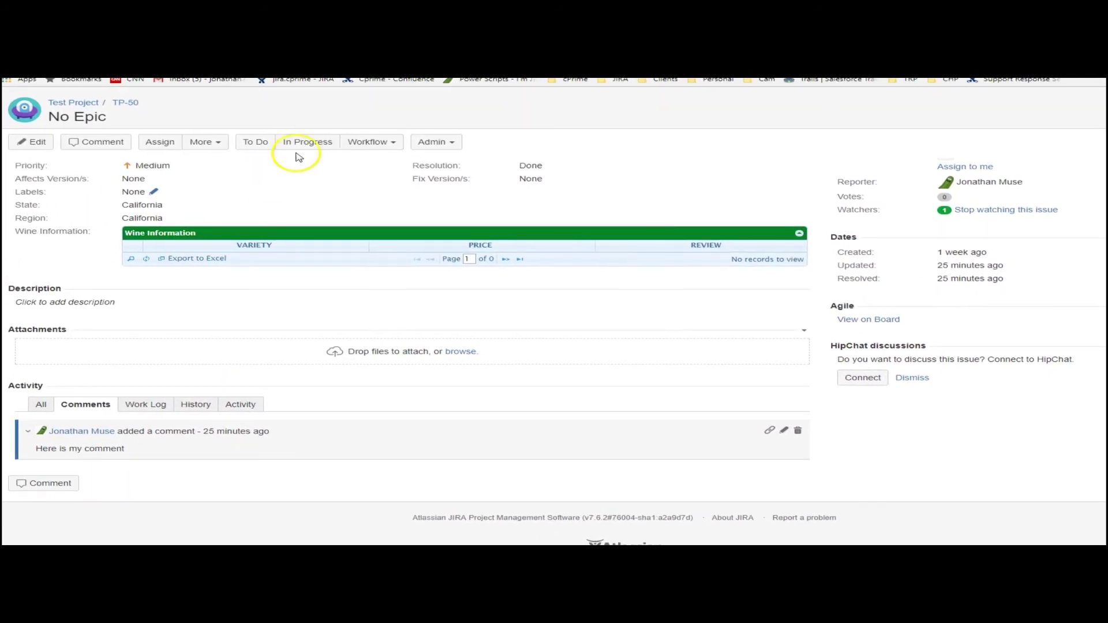
{"action": "left_click", "coordinate": [304, 144]}
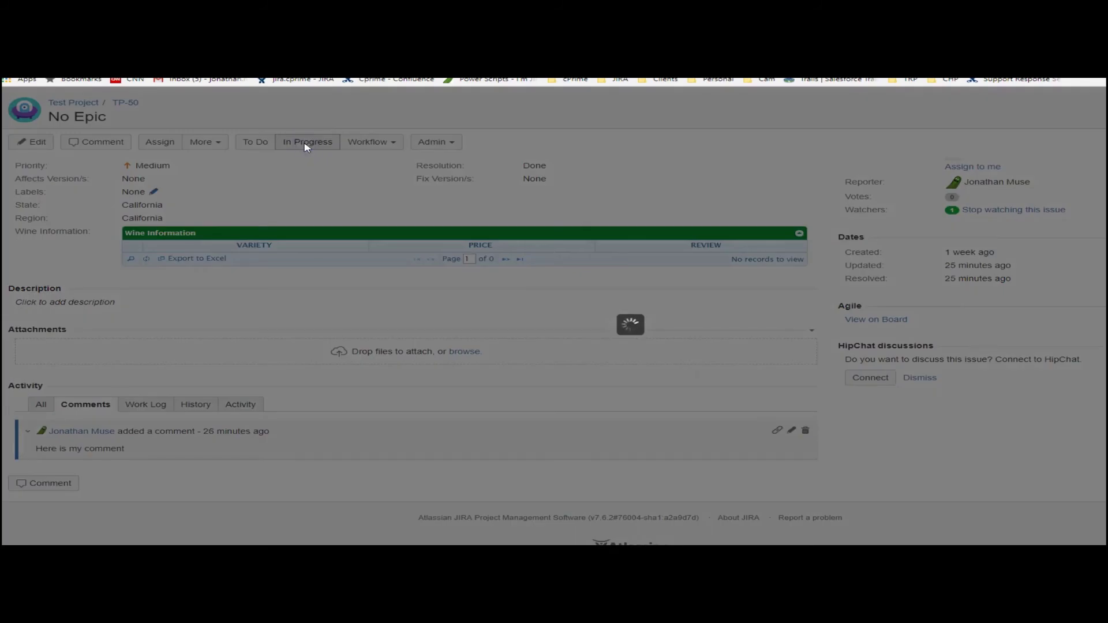